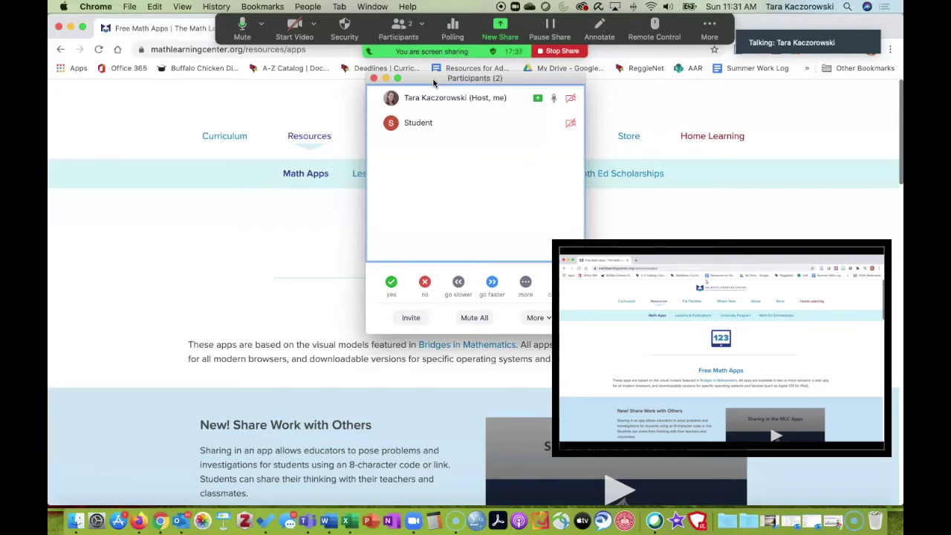
Step: Close the meeting's participants list and open the Number Pieces web app from the Free Math Apps page
{"action": "left_click", "coordinate": [373, 78]}
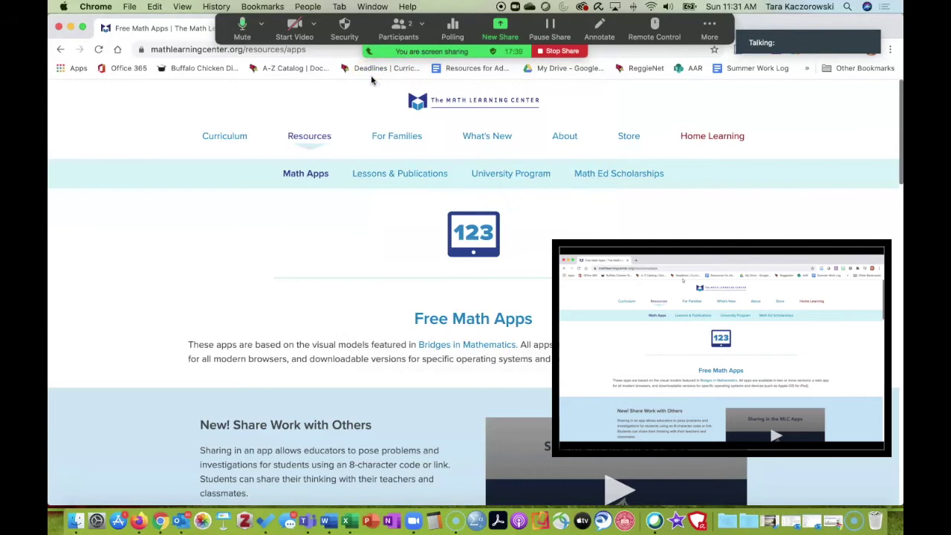
{"action": "scroll", "coordinate": [261, 225], "scroll_direction": "down", "scroll_amount": 1}
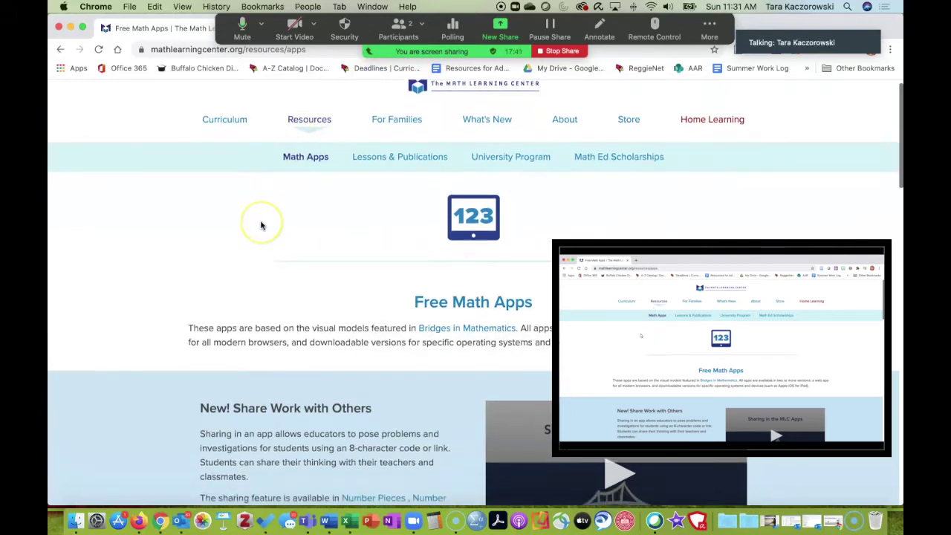
{"action": "scroll", "coordinate": [261, 225], "scroll_direction": "down", "scroll_amount": 5}
{"action": "scroll", "coordinate": [260, 225], "scroll_direction": "up", "scroll_amount": 5}
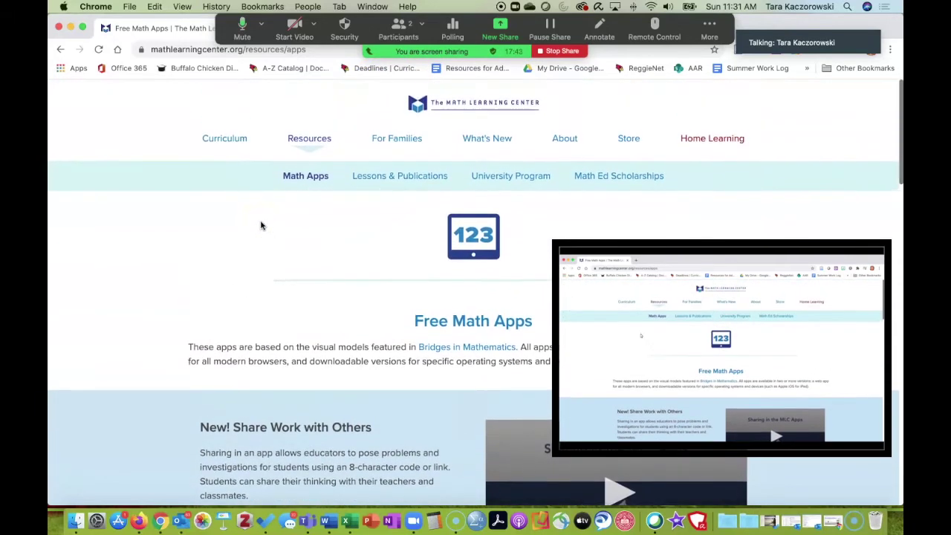
{"action": "scroll", "coordinate": [261, 225], "scroll_direction": "down", "scroll_amount": 5}
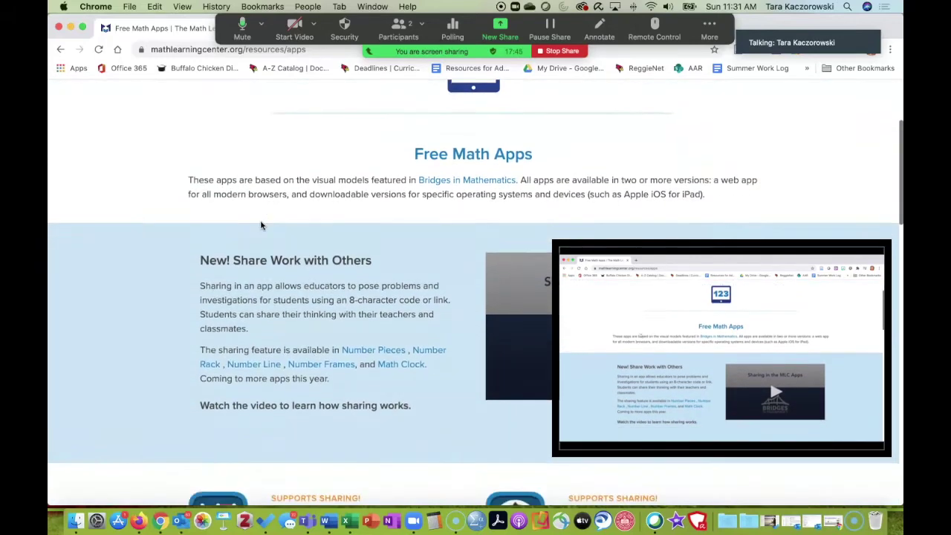
{"action": "scroll", "coordinate": [261, 225], "scroll_direction": "down", "scroll_amount": 6}
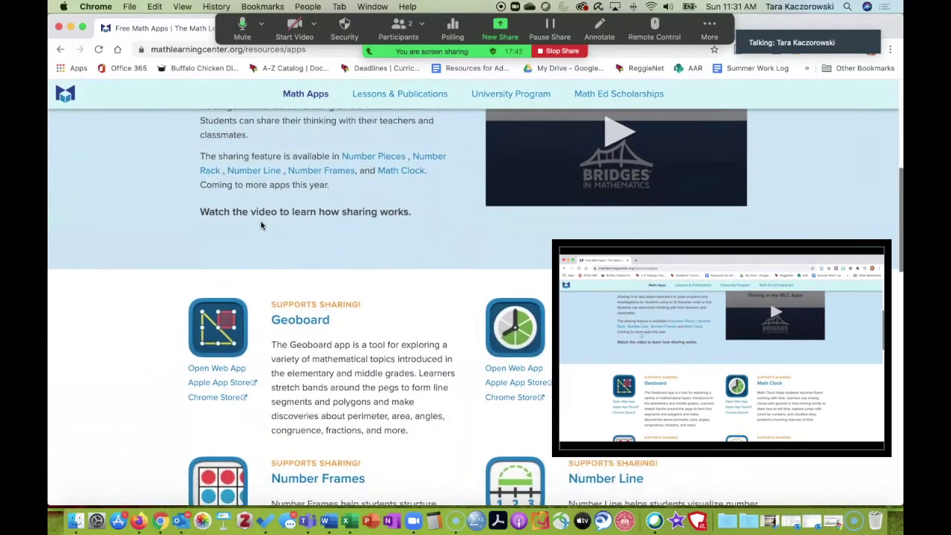
{"action": "scroll", "coordinate": [260, 225], "scroll_direction": "down", "scroll_amount": 4}
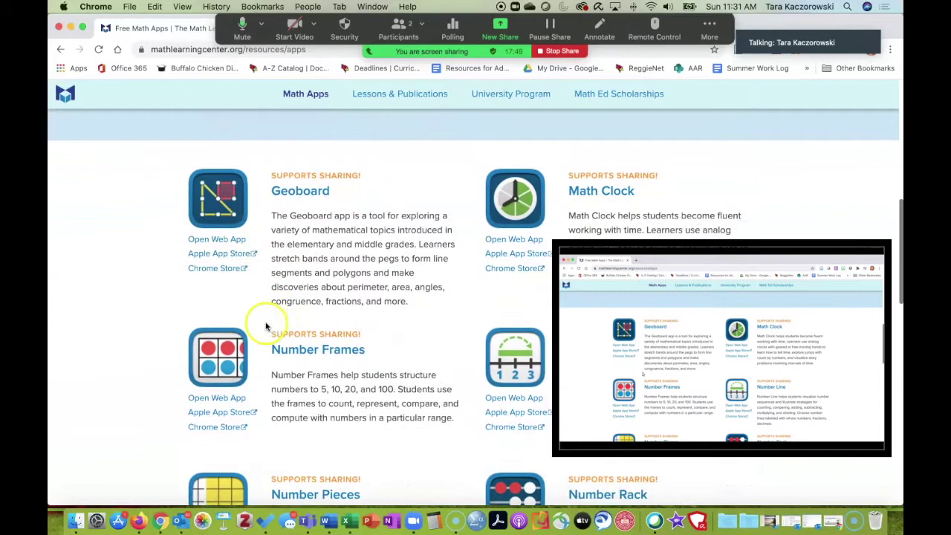
{"action": "scroll", "coordinate": [266, 327], "scroll_direction": "down", "scroll_amount": 2}
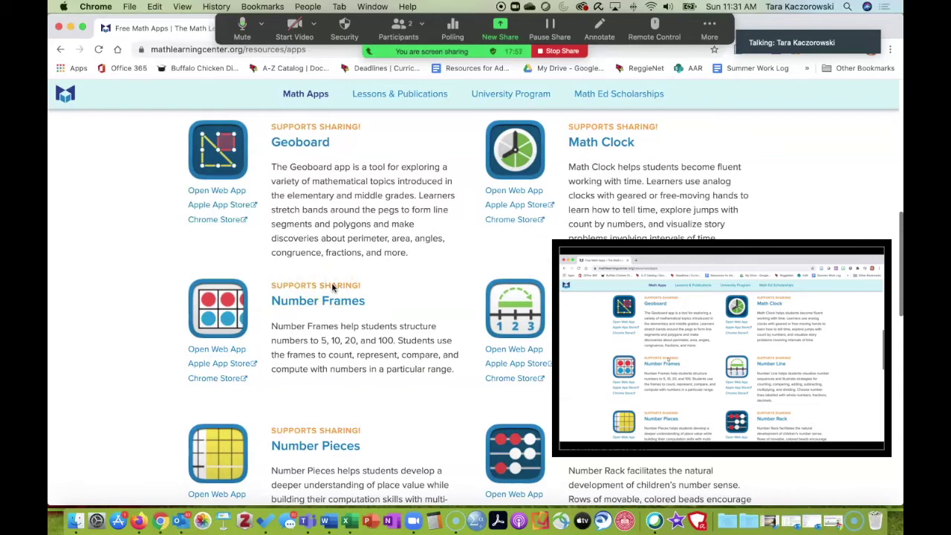
{"action": "scroll", "coordinate": [332, 287], "scroll_direction": "down", "scroll_amount": 5}
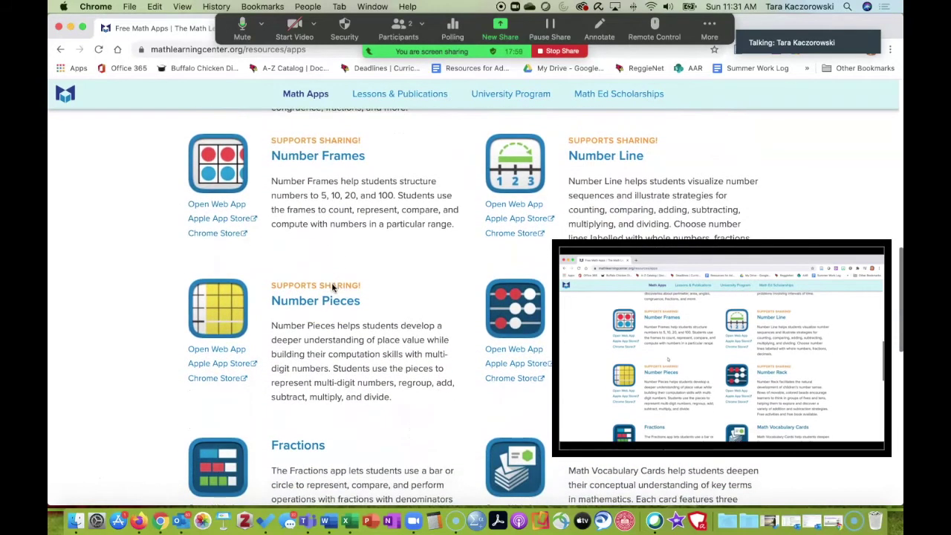
{"action": "left_click", "coordinate": [324, 305]}
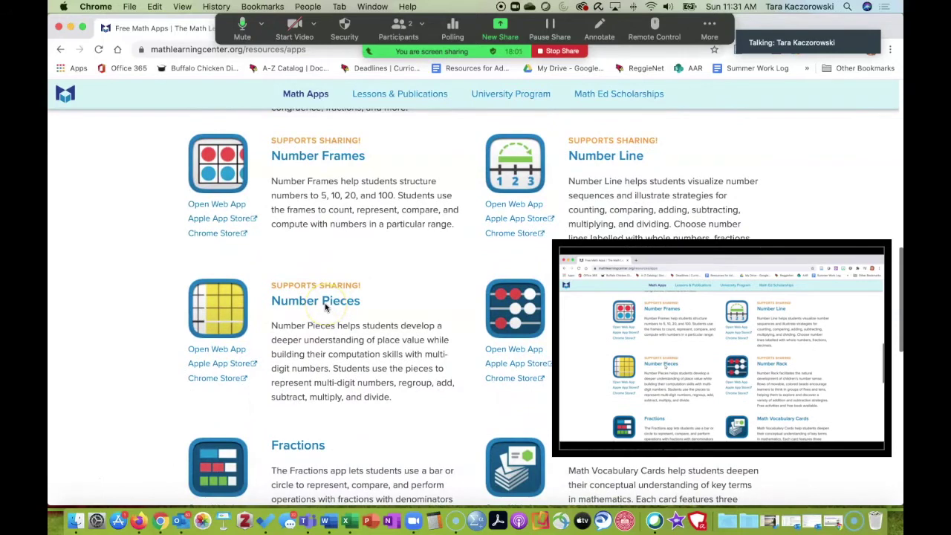
{"action": "left_click", "coordinate": [217, 349]}
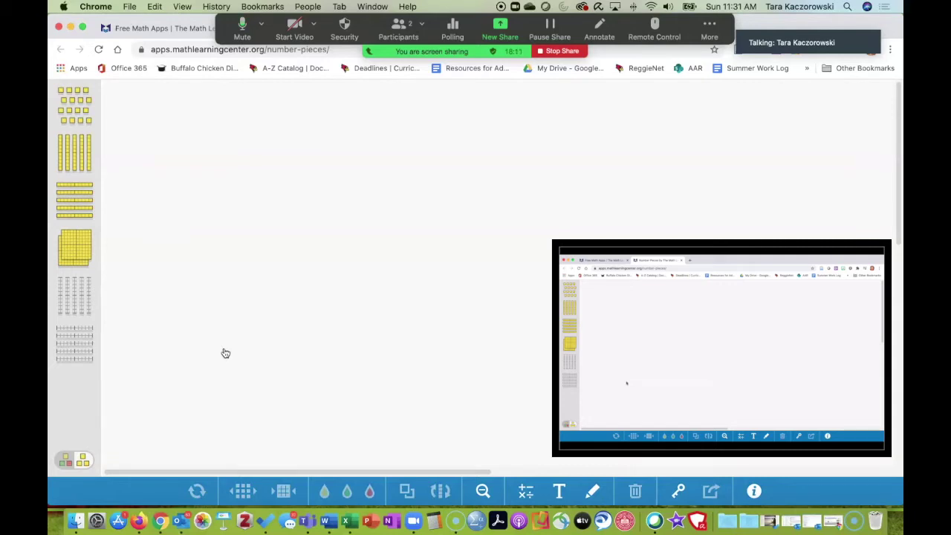
Step: Switch the number pieces to the multicolored set and handwrite "41 – 37 =" in red along the workspace's upper edge
{"action": "left_click", "coordinate": [66, 462]}
{"action": "left_click", "coordinate": [67, 462]}
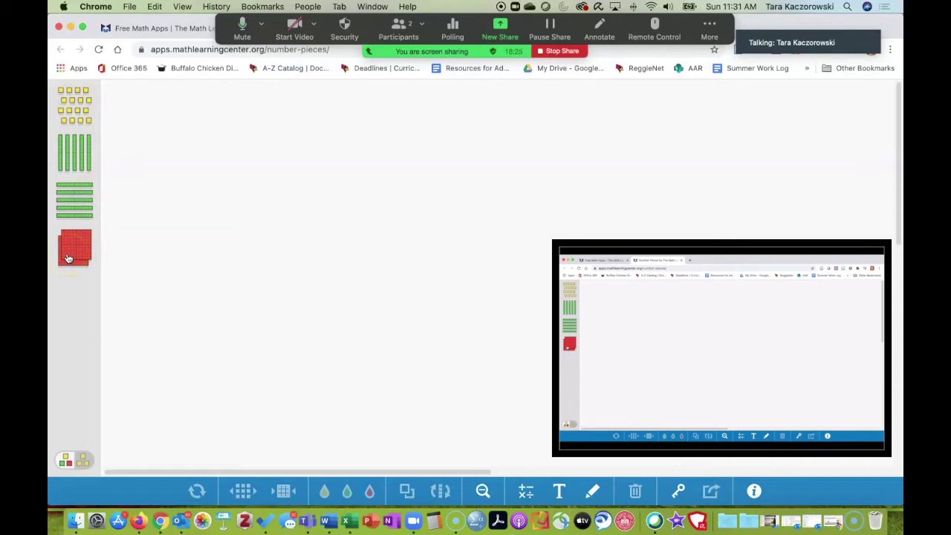
{"action": "left_click", "coordinate": [593, 492]}
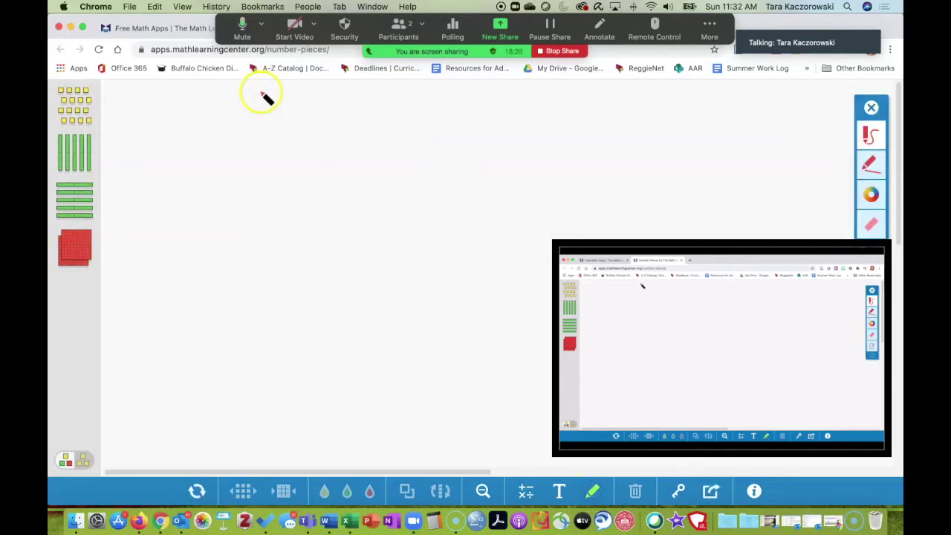
{"action": "mouse_move", "coordinate": [259, 89]}
{"action": "left_mouse_down"}
{"action": "mouse_move", "coordinate": [280, 112]}
{"action": "mouse_move", "coordinate": [278, 134]}
{"action": "left_mouse_up"}
{"action": "mouse_move", "coordinate": [297, 92]}
{"action": "left_mouse_down"}
{"action": "mouse_move", "coordinate": [297, 135]}
{"action": "mouse_move", "coordinate": [408, 102]}
{"action": "mouse_move", "coordinate": [409, 117]}
{"action": "mouse_move", "coordinate": [384, 129]}
{"action": "left_mouse_up"}
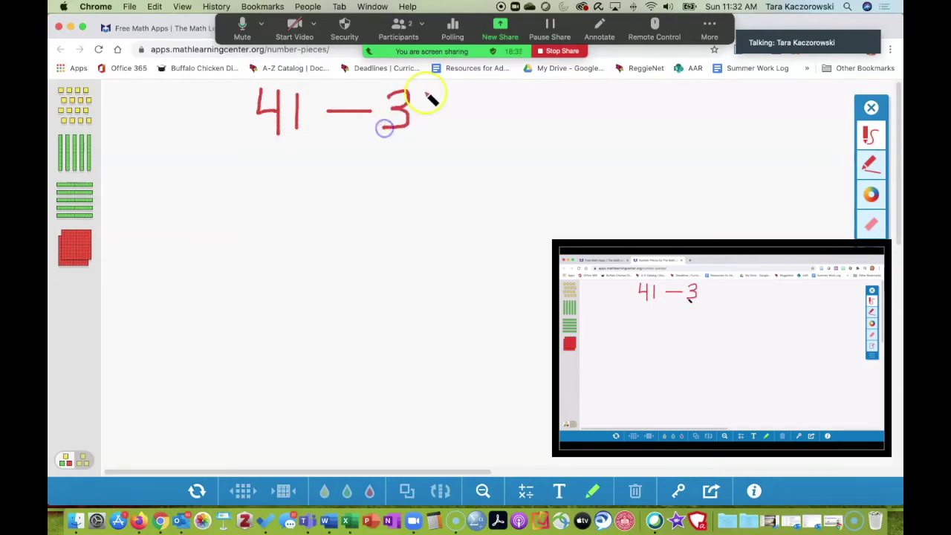
{"action": "mouse_move", "coordinate": [420, 94]}
{"action": "left_mouse_down"}
{"action": "mouse_move", "coordinate": [441, 93]}
{"action": "mouse_move", "coordinate": [434, 128]}
{"action": "mouse_move", "coordinate": [507, 104]}
{"action": "mouse_move", "coordinate": [514, 123]}
{"action": "left_mouse_up"}
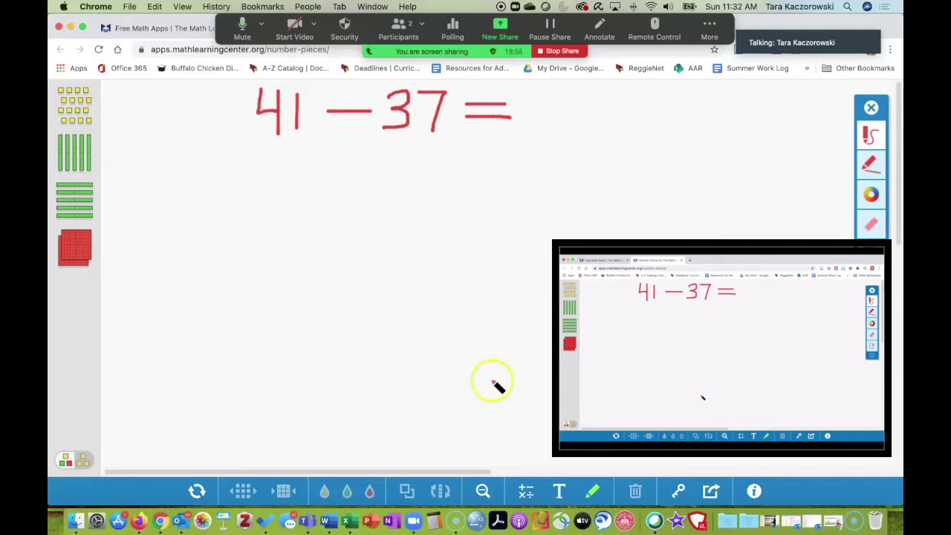
{"action": "left_click", "coordinate": [592, 492]}
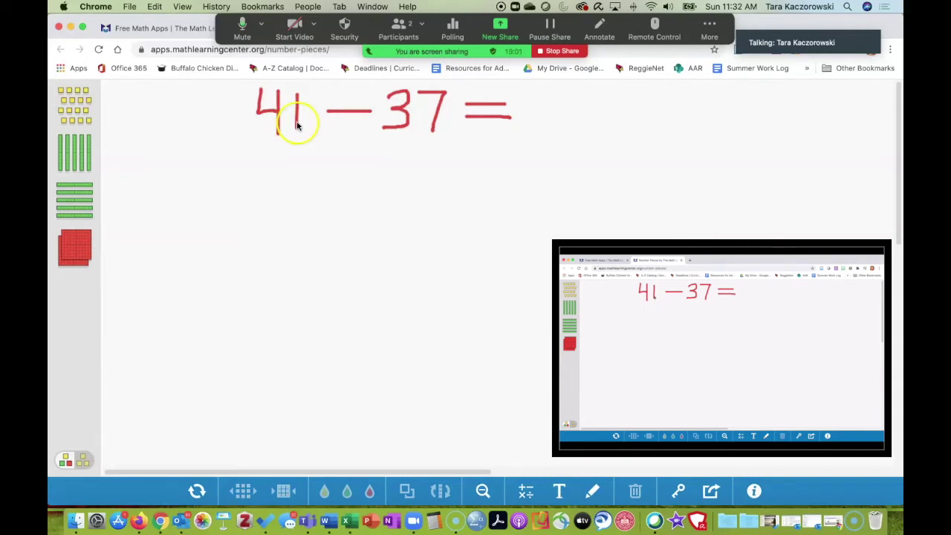
Step: Model 41 below the equation with four vertical green ten-rods and one yellow unit, with the workspace zoomed out
{"action": "left_click_drag", "start_coordinate": [90, 154], "coordinate": [204, 255]}
{"action": "left_click_drag", "start_coordinate": [87, 156], "coordinate": [253, 253]}
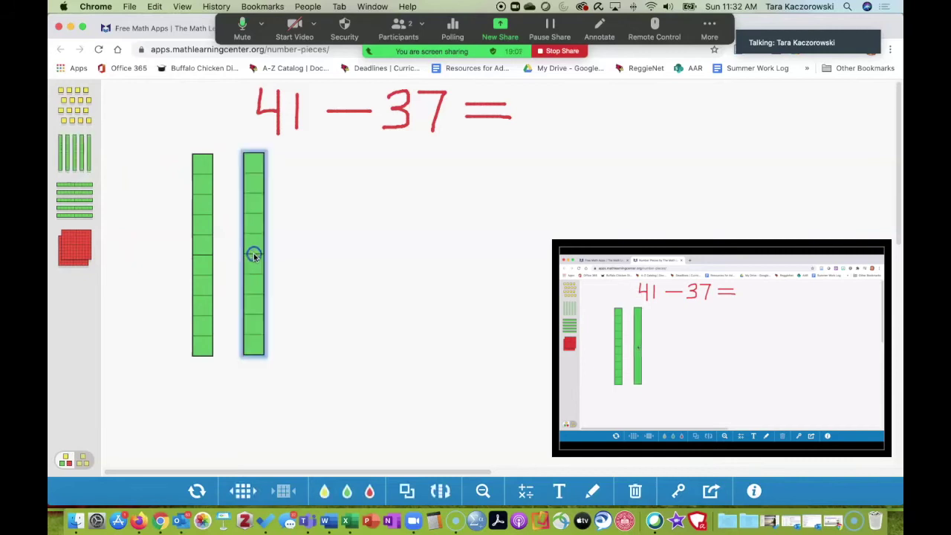
{"action": "left_click", "coordinate": [483, 489]}
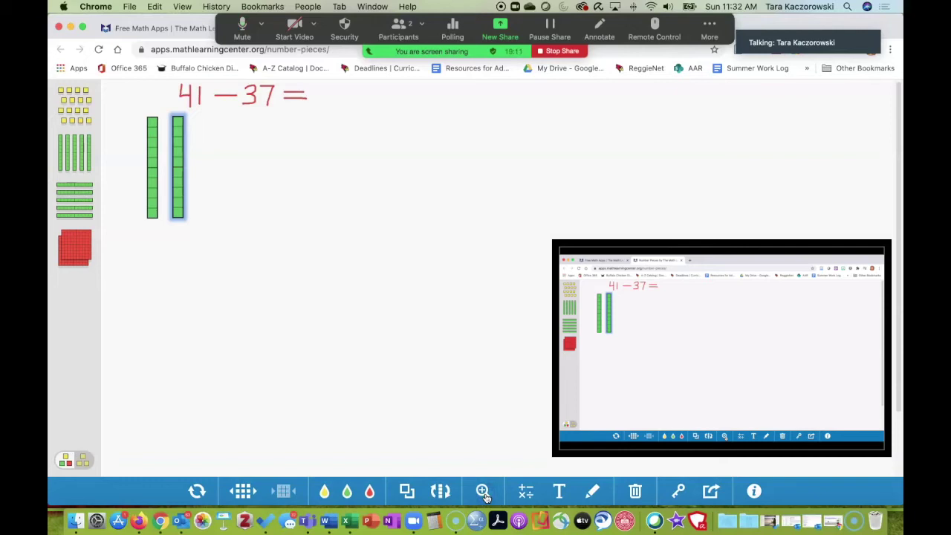
{"action": "left_click", "coordinate": [89, 162]}
{"action": "left_click_drag", "start_coordinate": [89, 162], "coordinate": [204, 170]}
{"action": "left_click_drag", "start_coordinate": [82, 153], "coordinate": [233, 176]}
{"action": "left_click", "coordinate": [88, 100]}
{"action": "left_click_drag", "start_coordinate": [88, 101], "coordinate": [246, 134]}
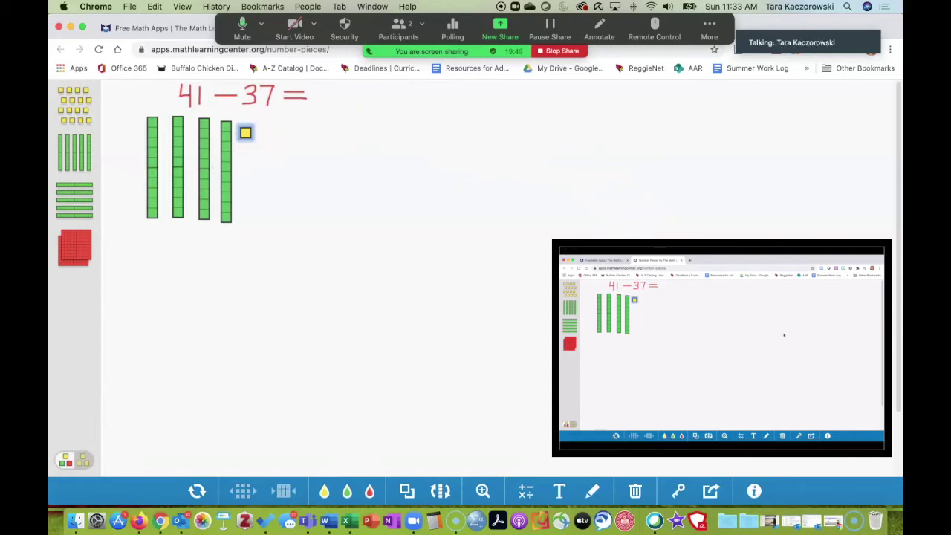
Step: Copy the share link for this work and send it to Everyone in the Zoom meeting chat
{"action": "left_click", "coordinate": [711, 492]}
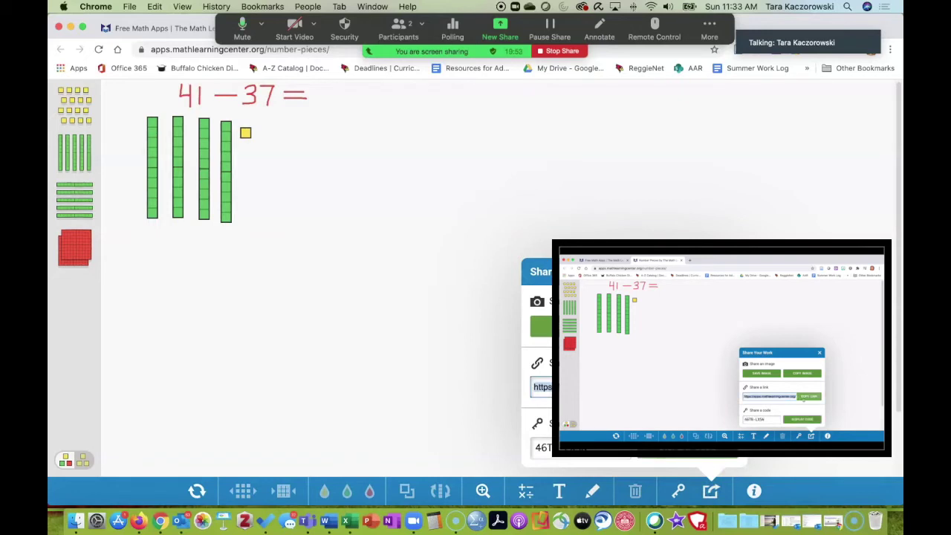
{"action": "left_click", "coordinate": [706, 386]}
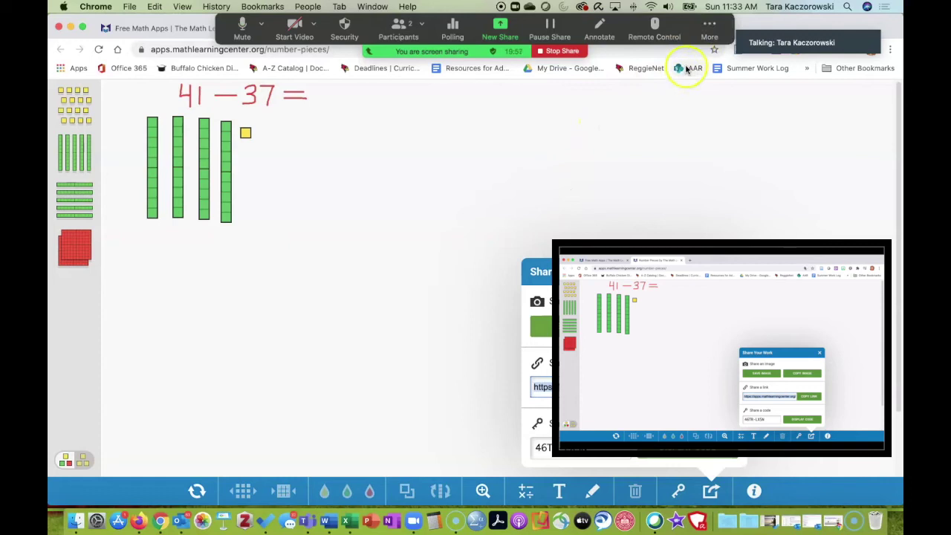
{"action": "left_click", "coordinate": [706, 29]}
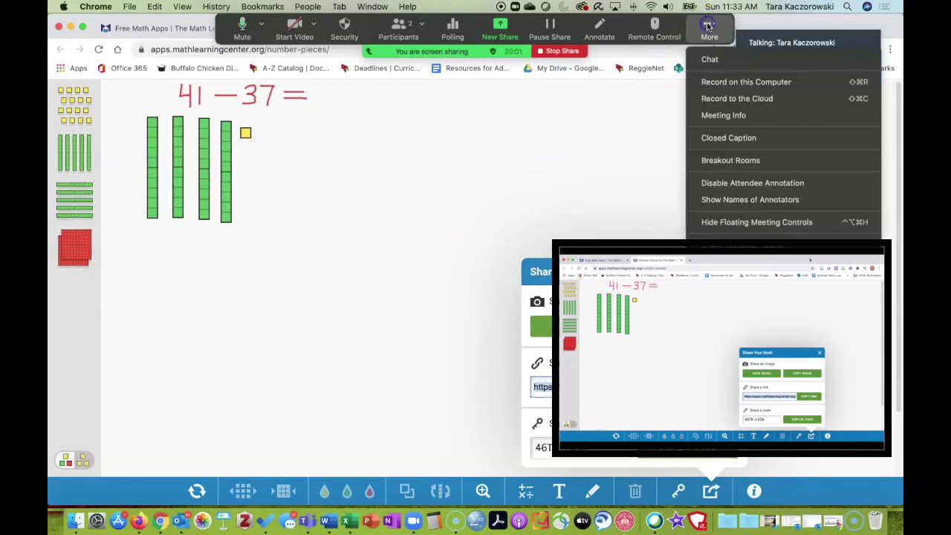
{"action": "left_click", "coordinate": [706, 59]}
{"action": "left_click", "coordinate": [402, 314]}
{"action": "key", "text": "super+v"}
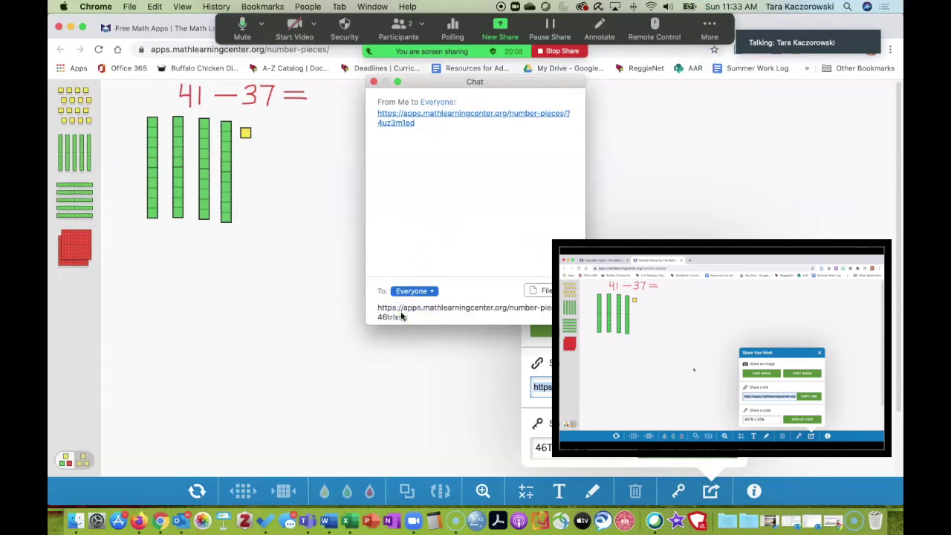
{"action": "key", "text": "Return"}
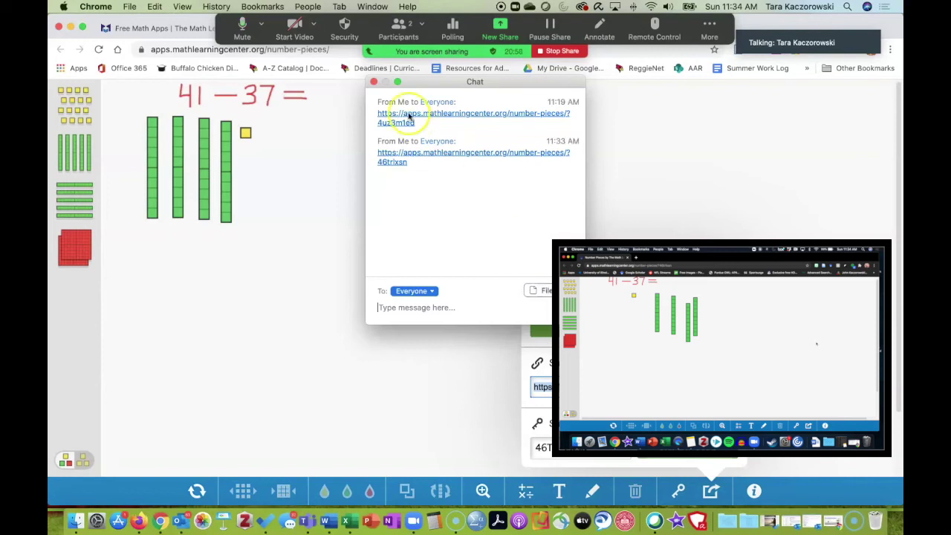
{"action": "left_click", "coordinate": [373, 82]}
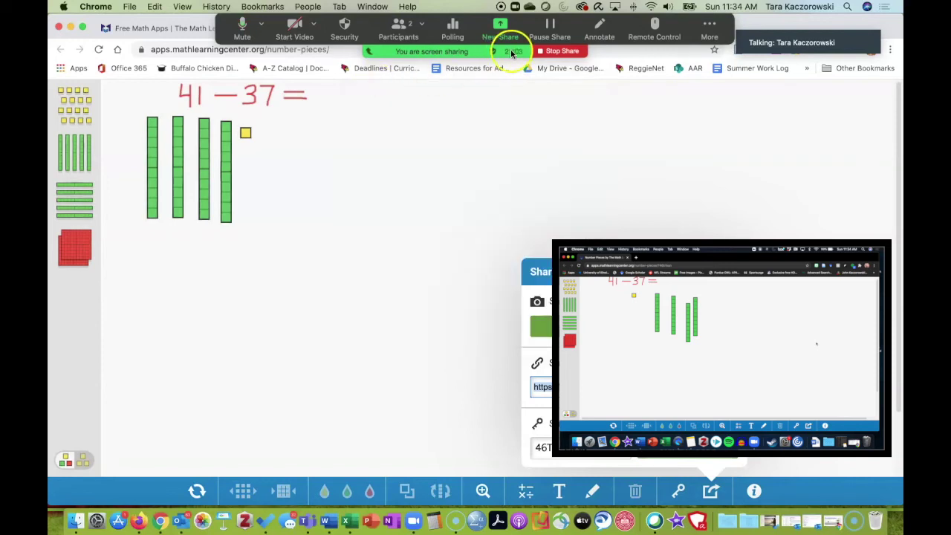
Step: Stop the screen share and check Zoom's advanced sharing options for how many participants can share and who can share
{"action": "left_click", "coordinate": [546, 51]}
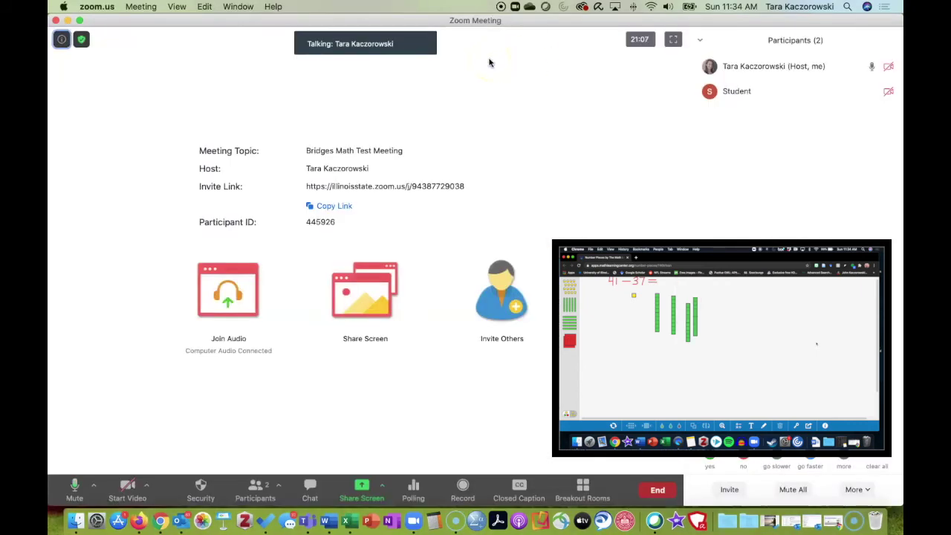
{"action": "left_click", "coordinate": [383, 490]}
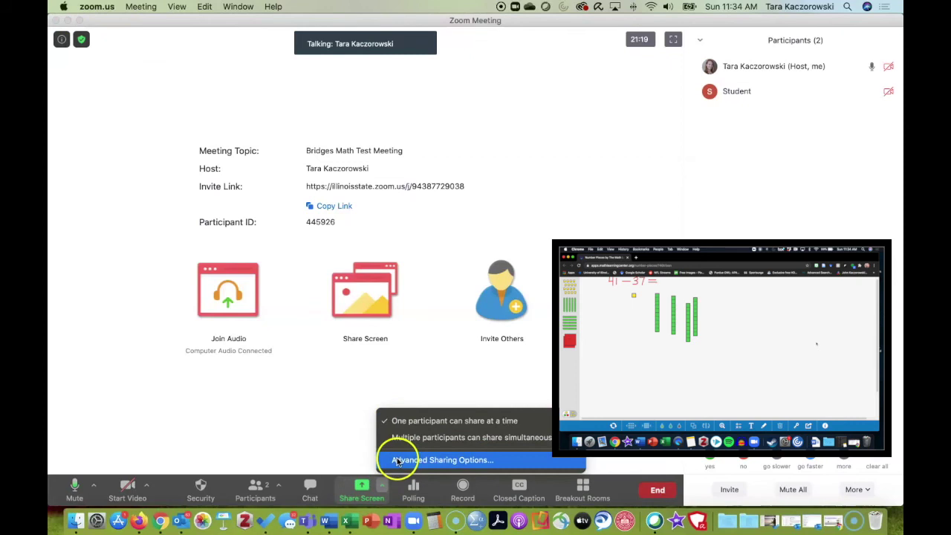
{"action": "left_click", "coordinate": [397, 459]}
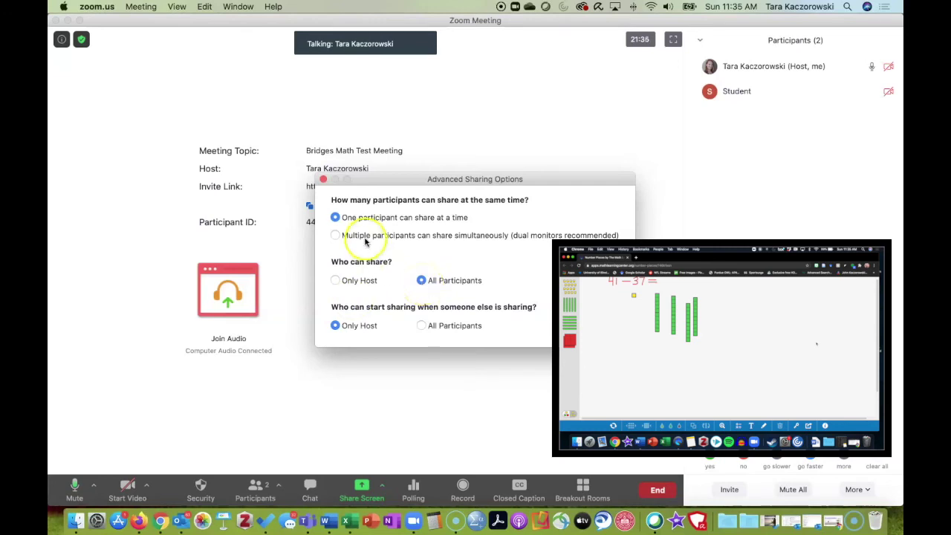
{"action": "left_click", "coordinate": [324, 180]}
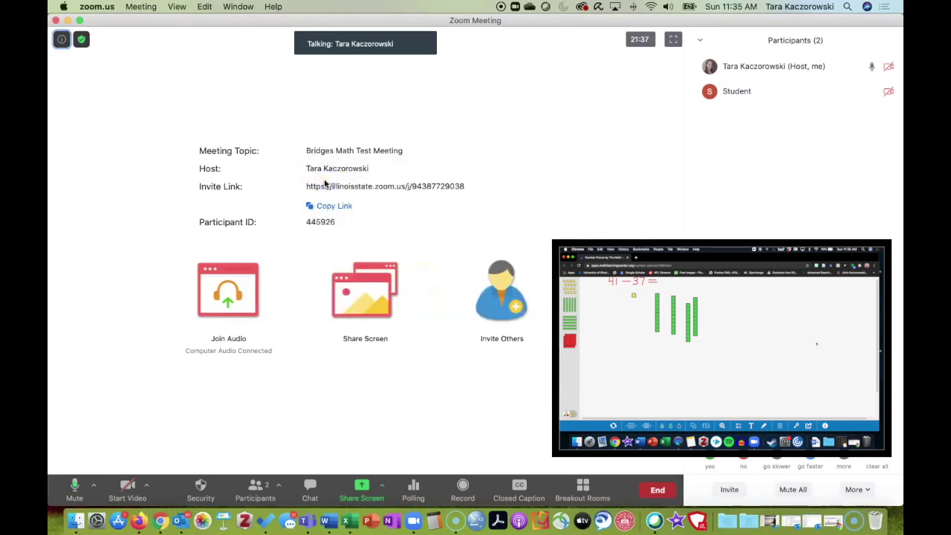